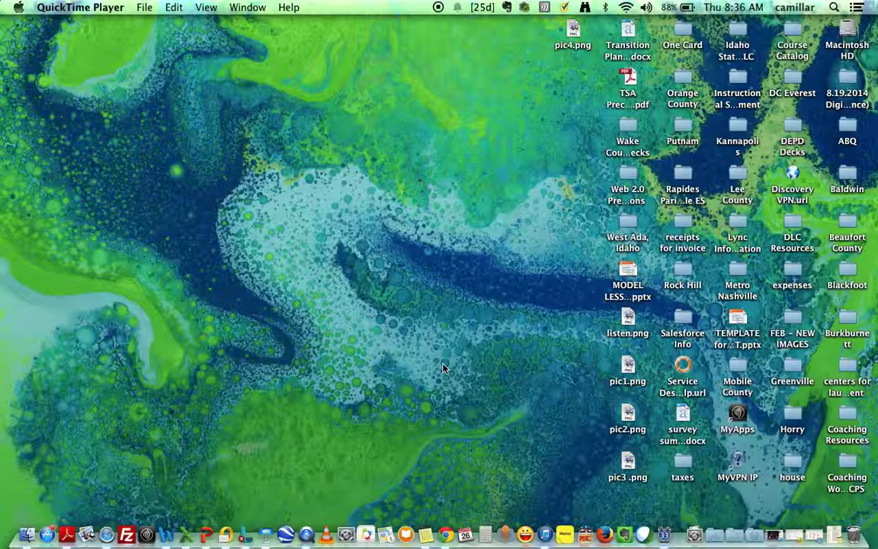
- Open Google Chrome and go to pinterest.com
click(442, 535)
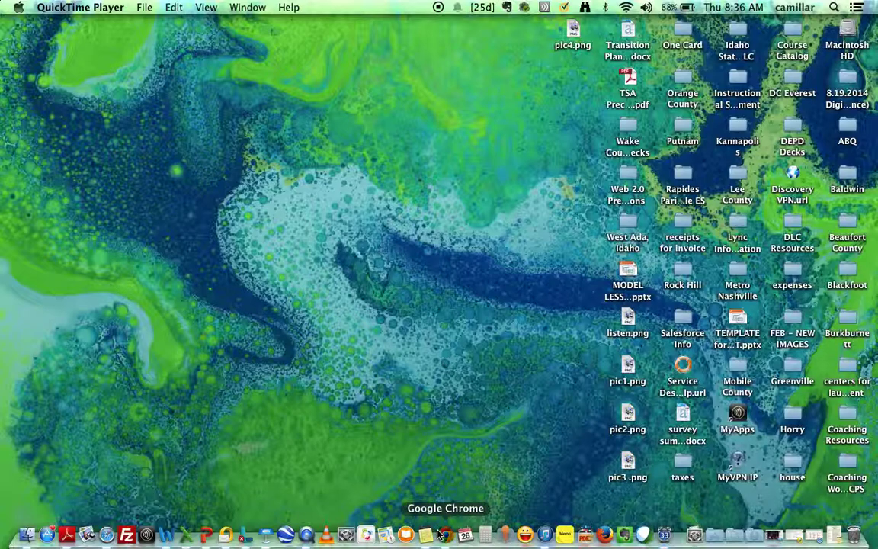
text(pinterest.com)
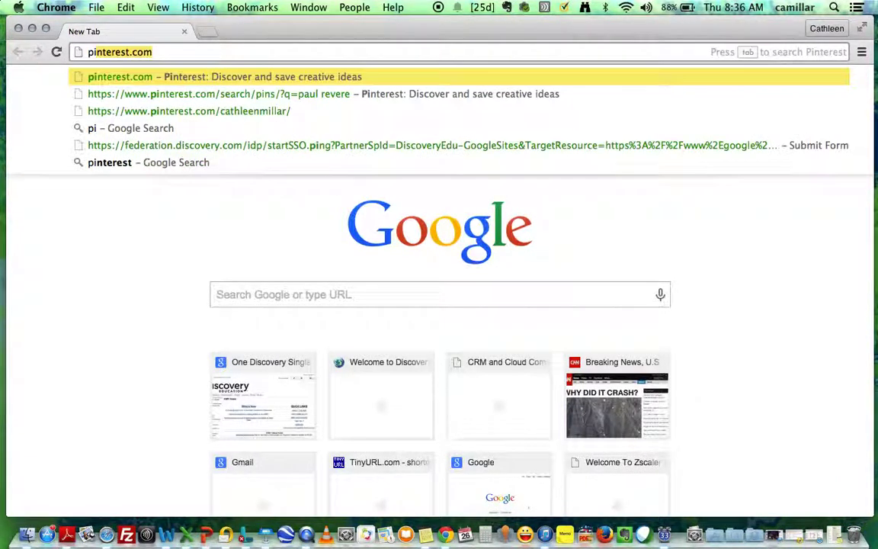
key(Return)
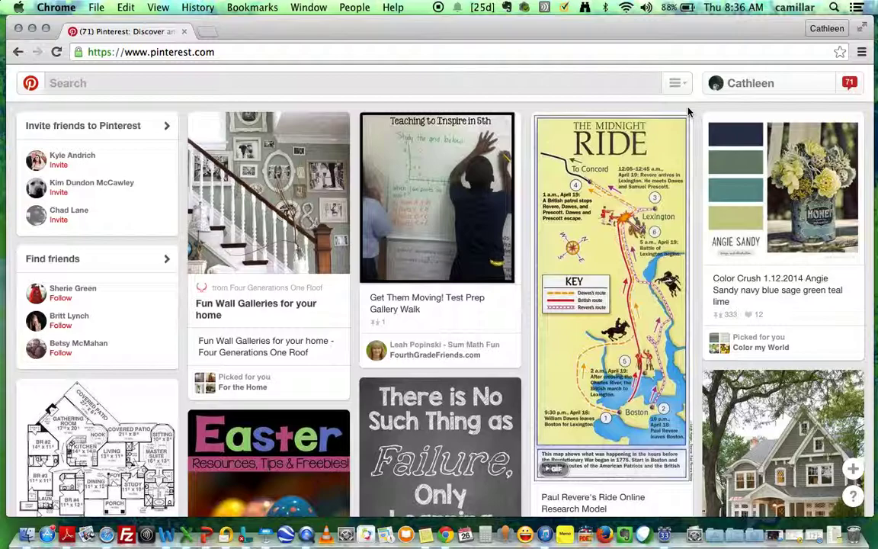
- Search Pinterest for "paul revere"
click(606, 85)
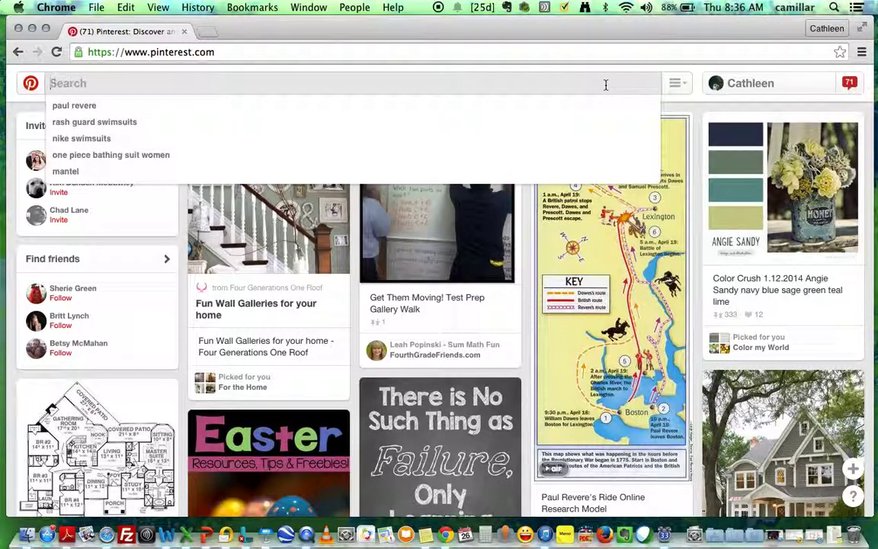
text(paul revere)
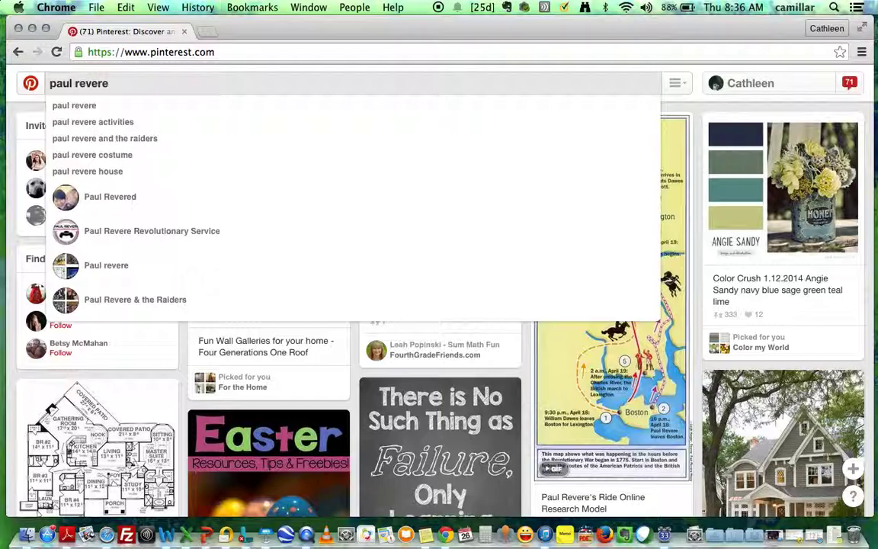
key(Return)
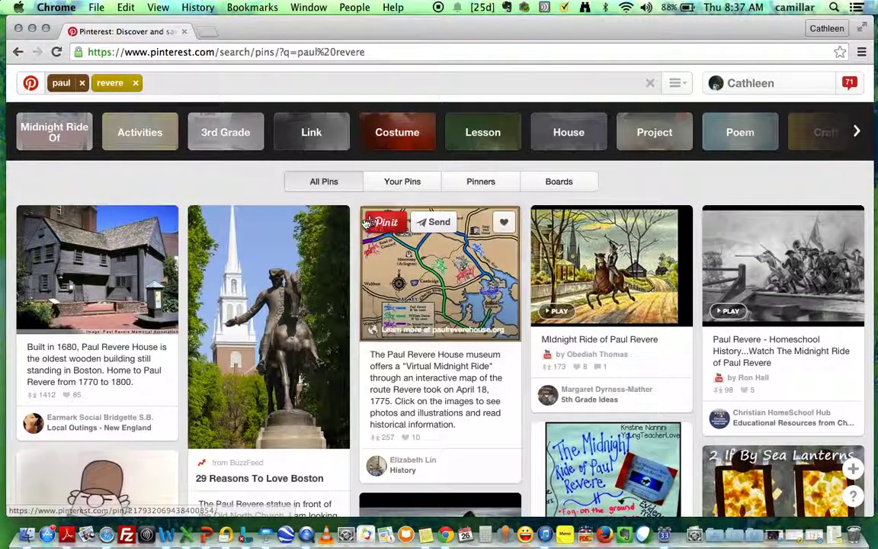
- Look through the Paul Revere pins for teaching resources such as maps, videos, worksheets and anchor charts
scroll(355, 223, down, 1)
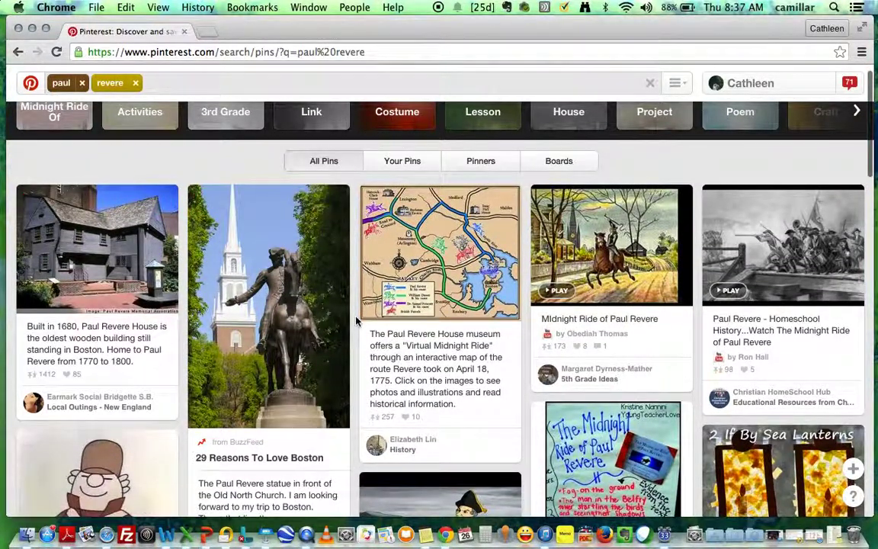
scroll(355, 321, down, 3)
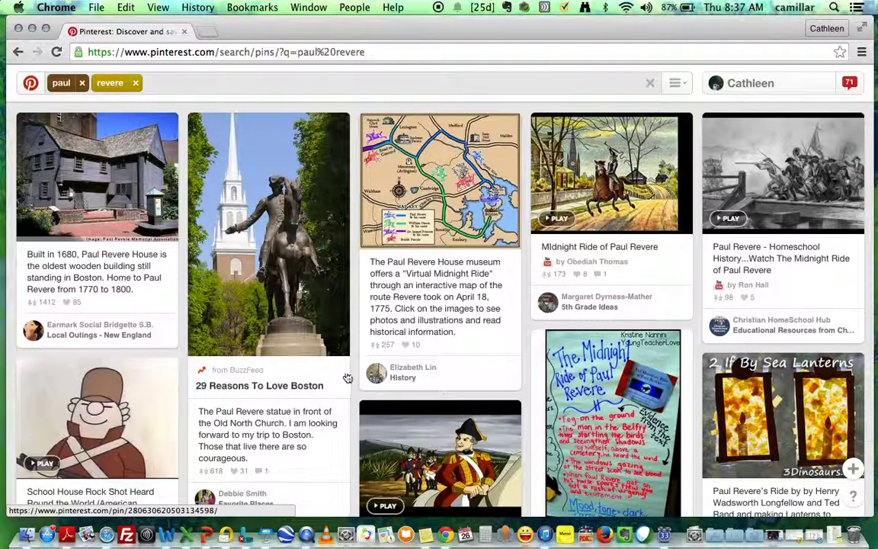
scroll(353, 352, down, 1)
scroll(353, 352, down, 3)
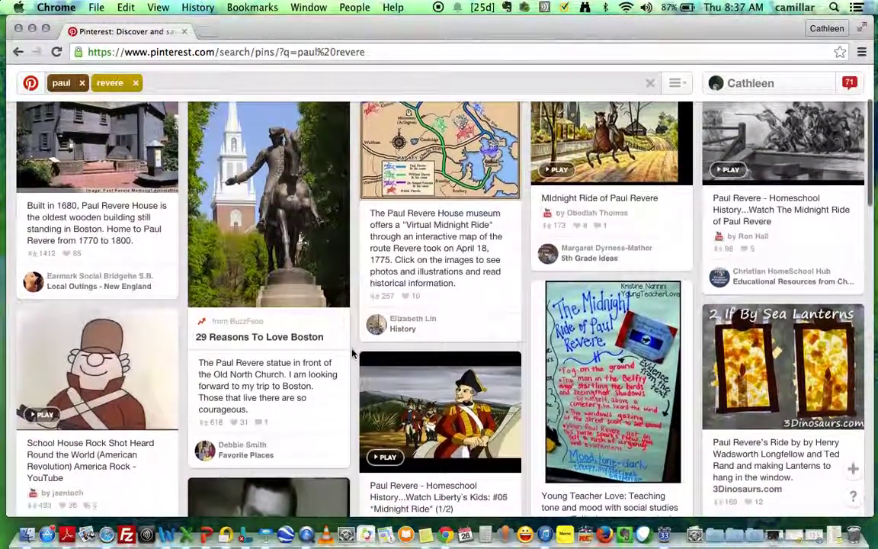
scroll(352, 352, up, 3)
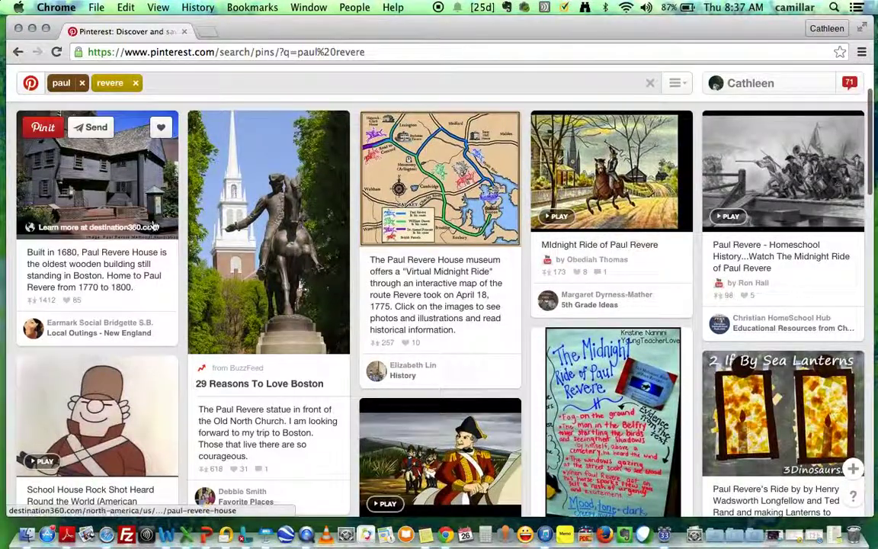
mouse_move(209, 233)
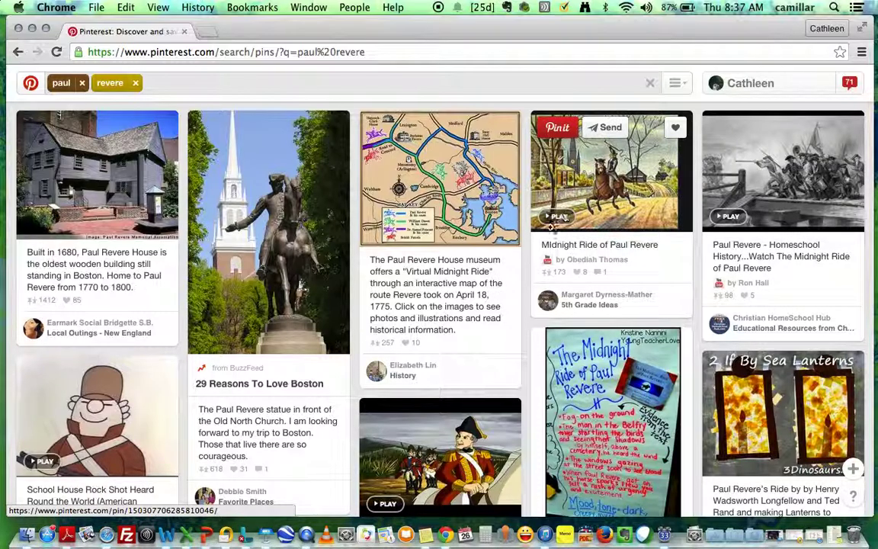
scroll(522, 241, down, 1)
scroll(523, 241, down, 3)
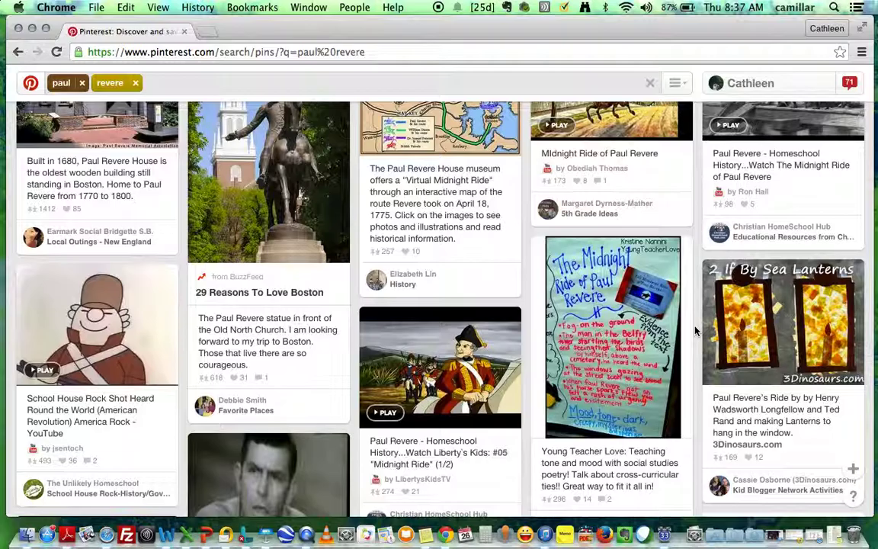
scroll(694, 330, down, 5)
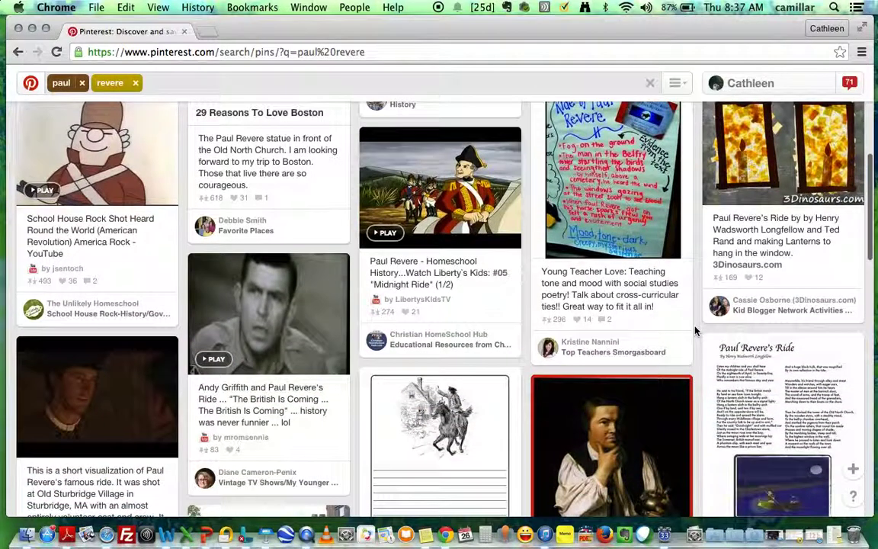
scroll(694, 331, down, 4)
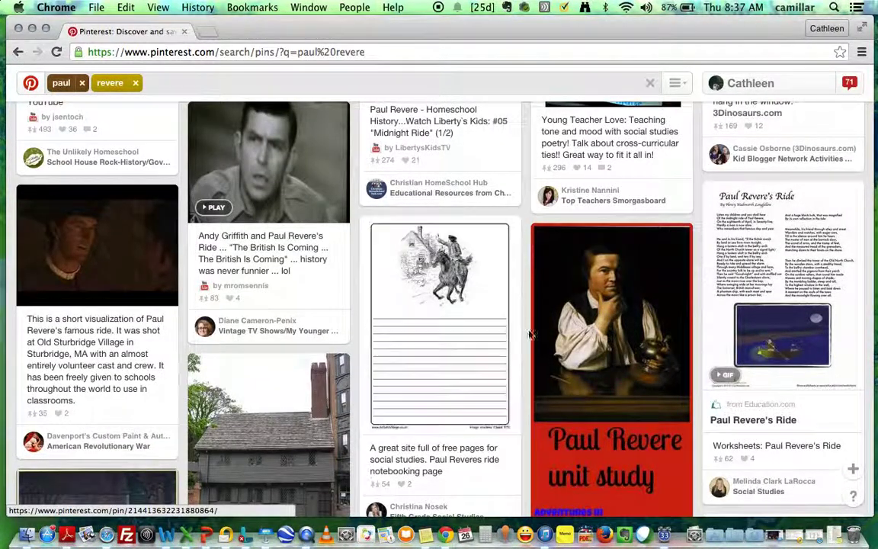
scroll(526, 330, down, 3)
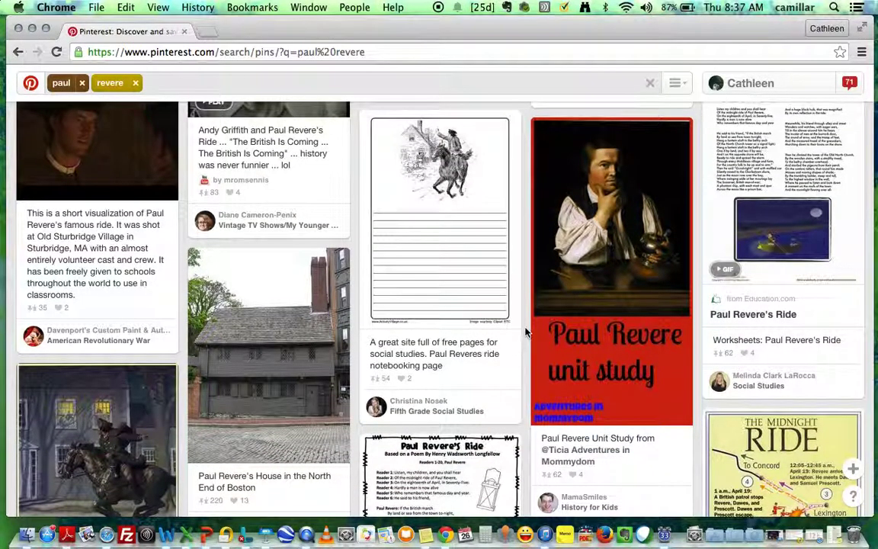
scroll(526, 331, down, 1)
scroll(524, 330, down, 4)
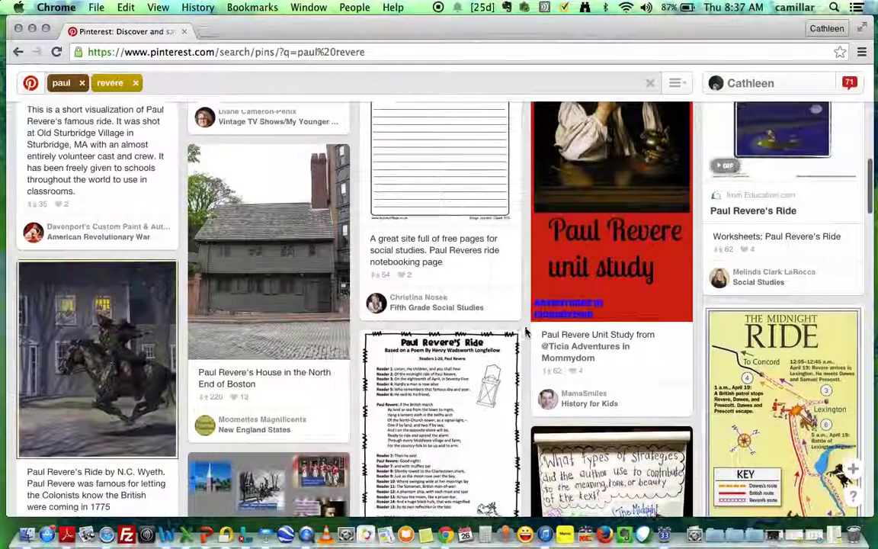
scroll(524, 331, down, 2)
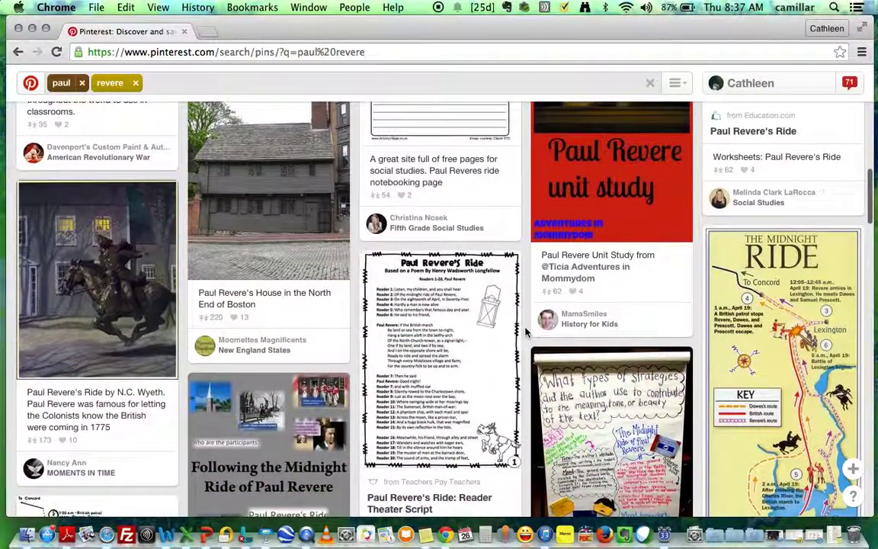
scroll(524, 331, down, 1)
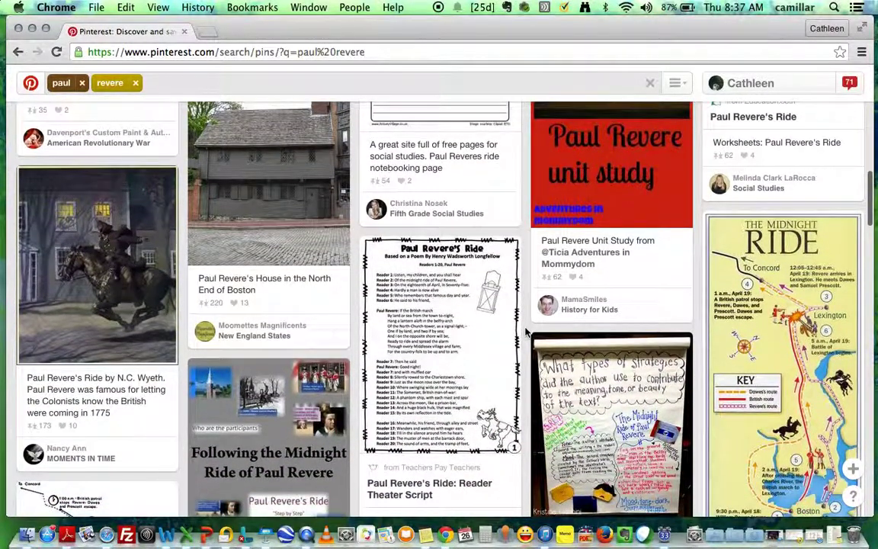
scroll(525, 331, down, 3)
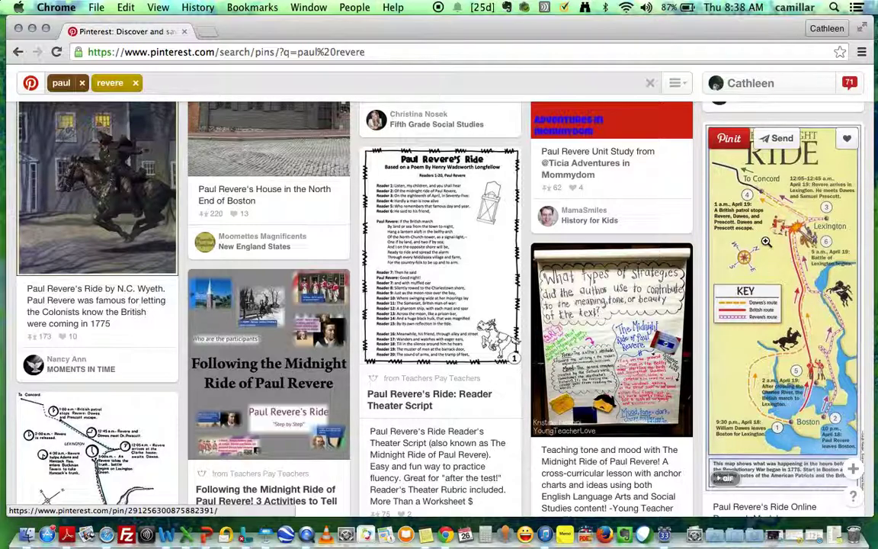
- Save the "Paul Revere's Ride Online Research Model" map pin to the "school stuff" board
click(728, 140)
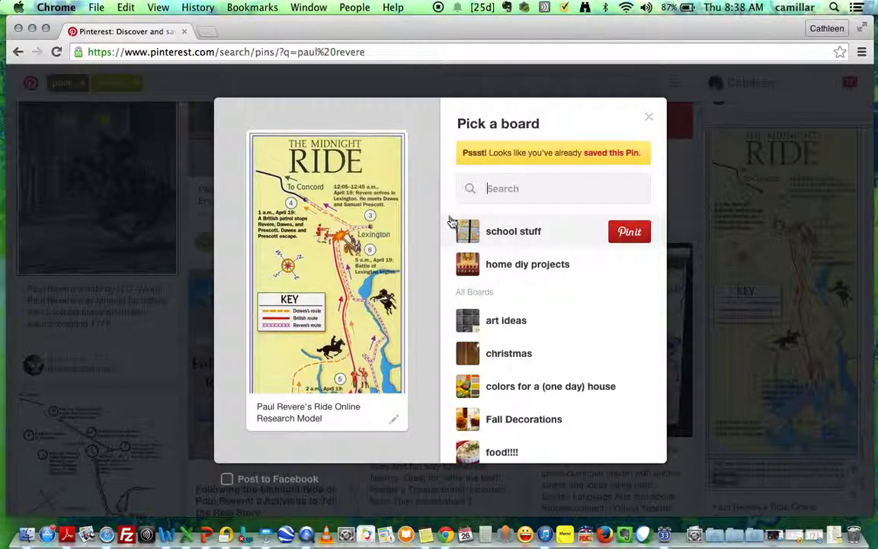
scroll(599, 292, down, 8)
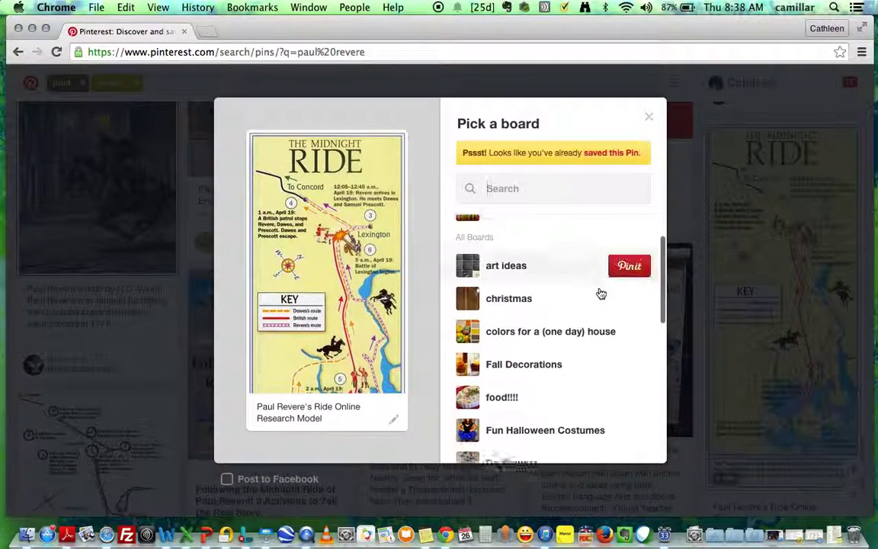
scroll(600, 293, up, 3)
scroll(599, 292, up, 6)
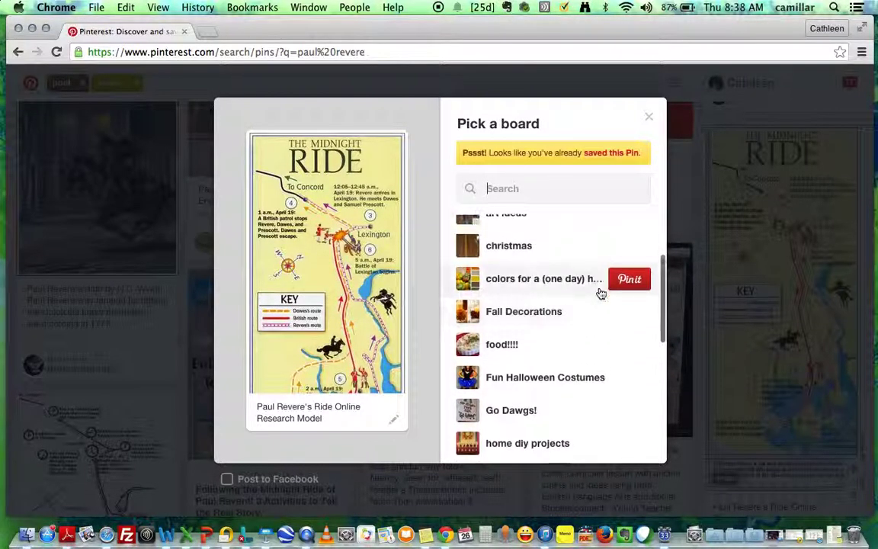
scroll(600, 292, up, 2)
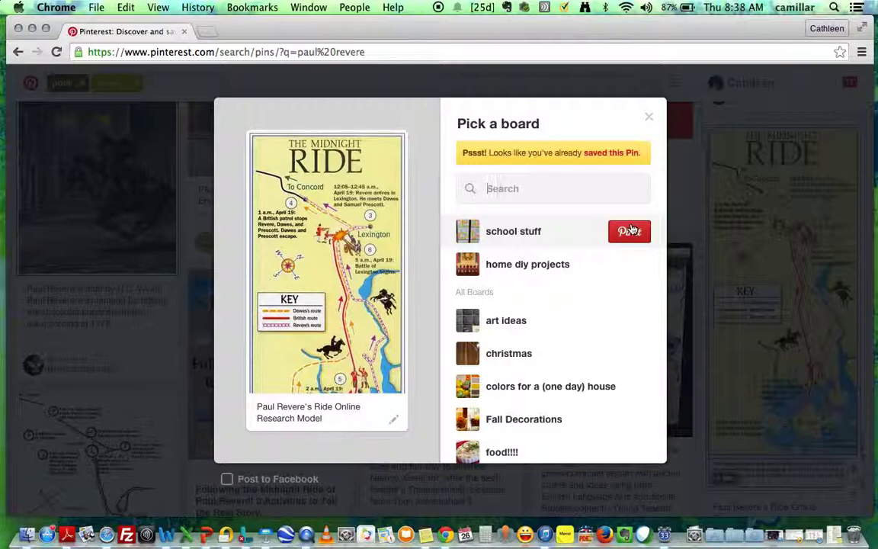
click(629, 232)
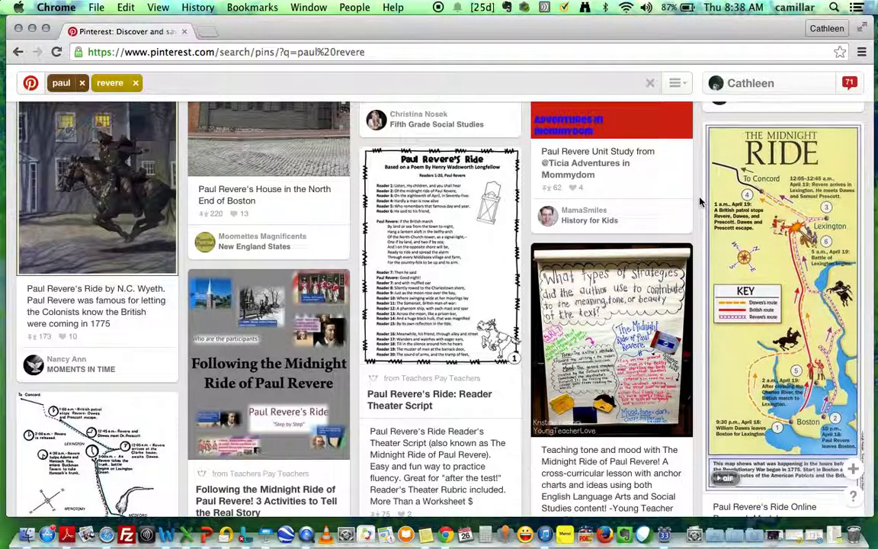
- Send the Midnight Ride map pin to a fellow pinner found by first name
scroll(700, 200, down, 1)
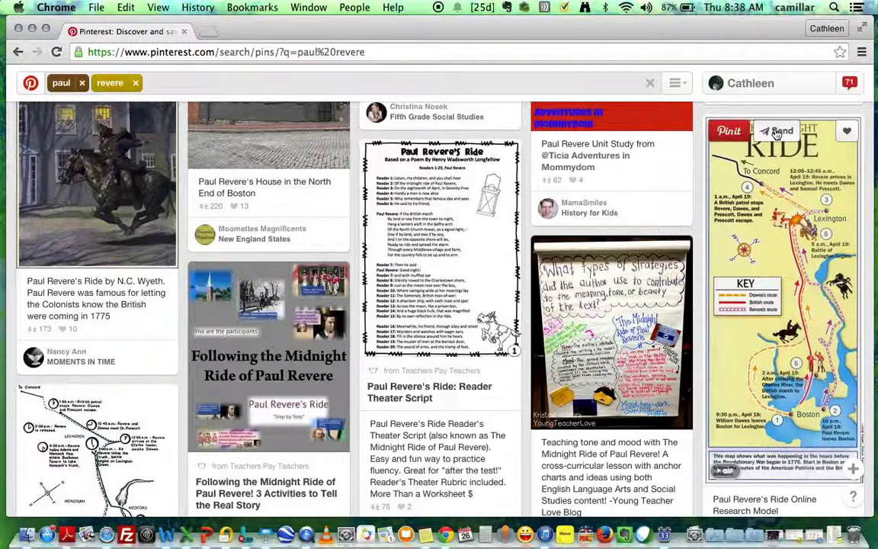
click(776, 134)
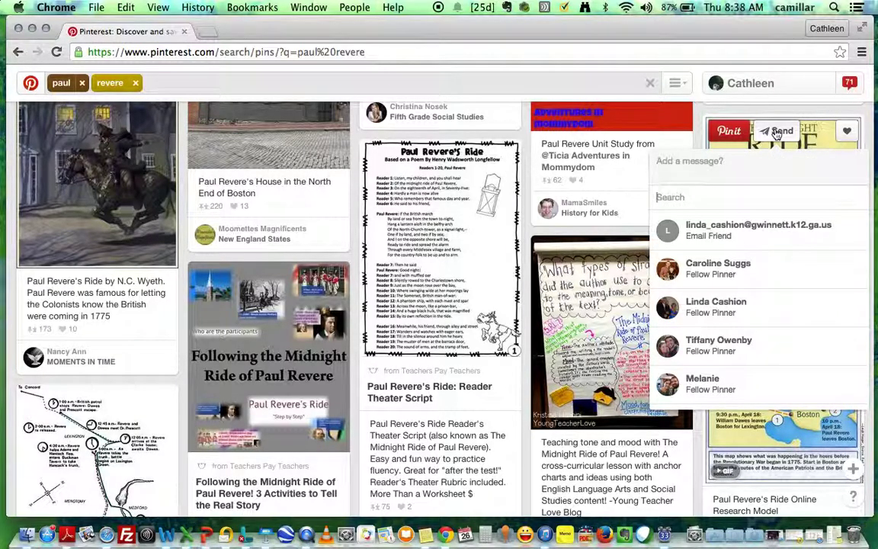
click(726, 192)
text(Linda)
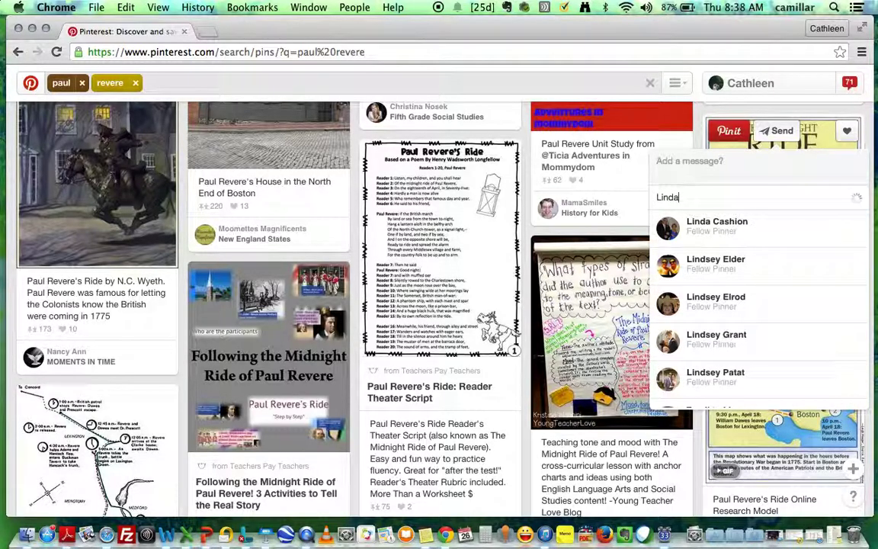
click(749, 236)
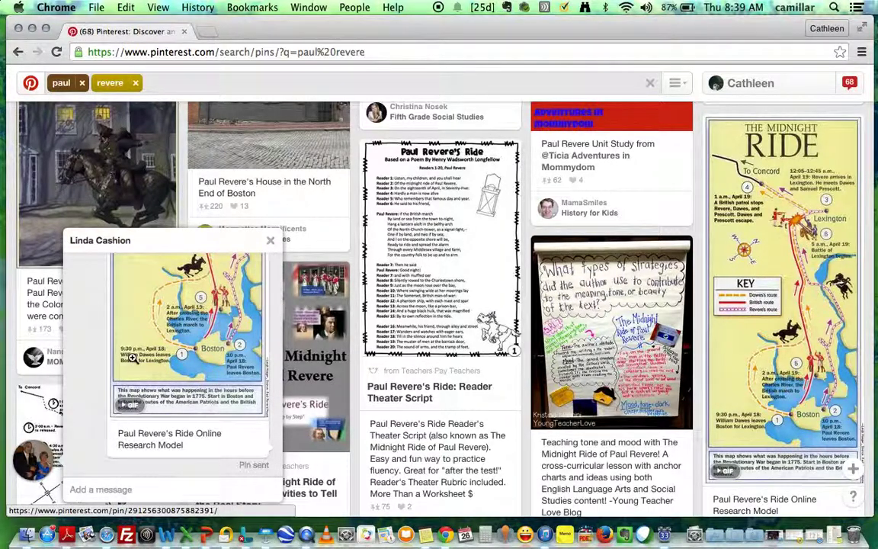
- Send the recipient the message "I love this interactive map." and close the conversation
click(142, 492)
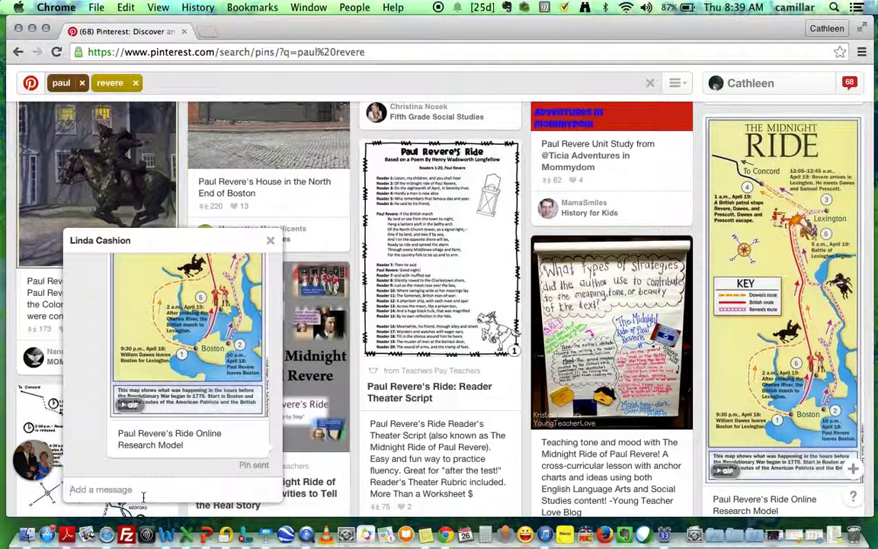
text(I love this interactive map.)
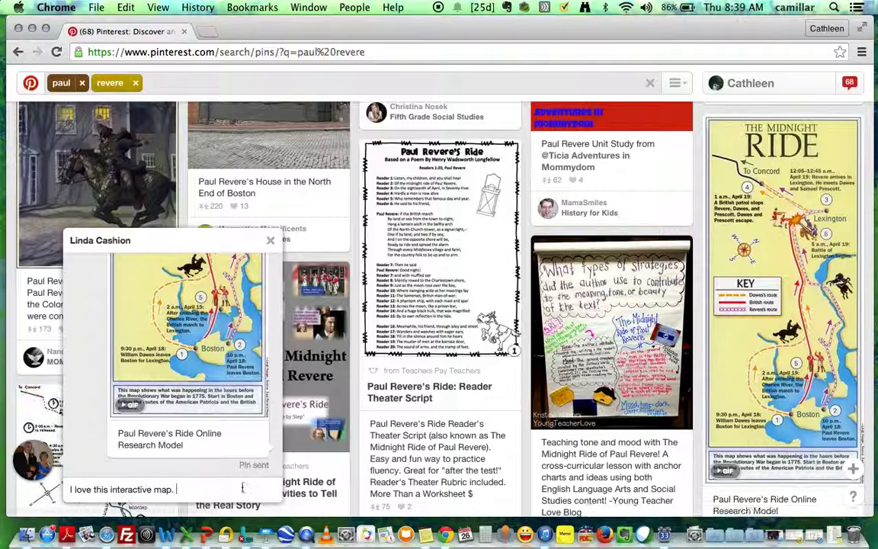
key(Return)
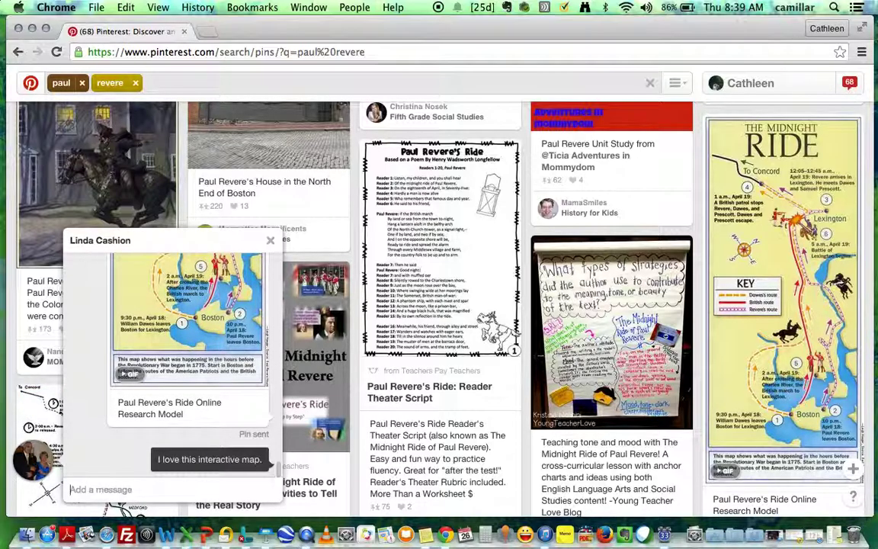
click(270, 242)
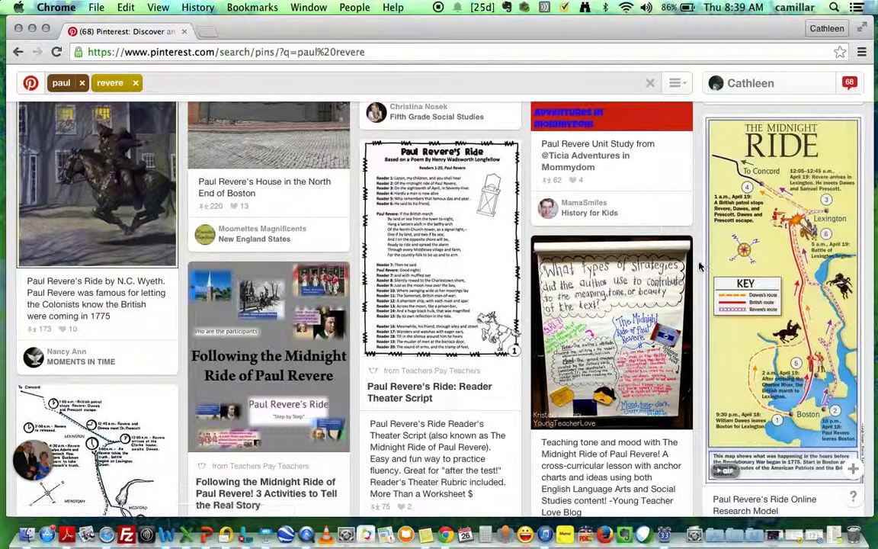
- Open the account's own profile page with its boards
scroll(700, 265, down, 1)
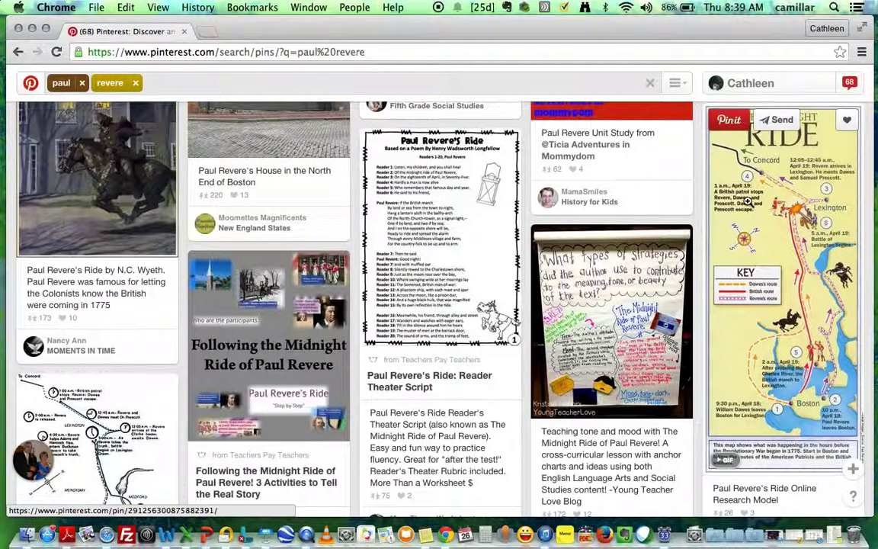
scroll(749, 199, up, 5)
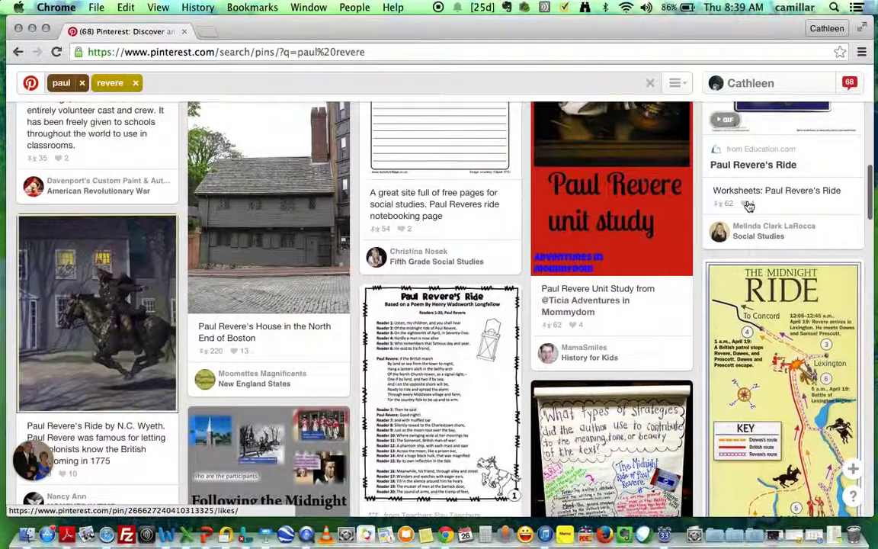
click(752, 85)
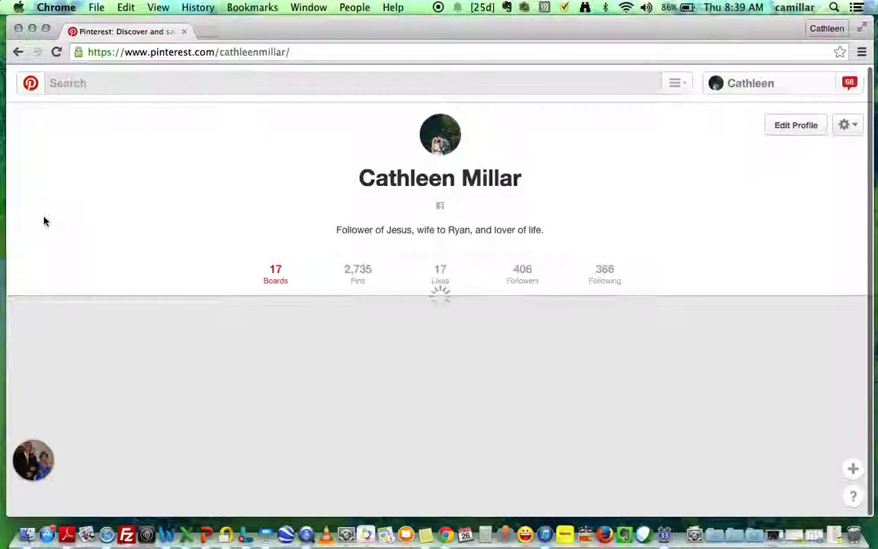
- Start a new board from the profile's boards and name it "Anchor Charts"
scroll(44, 220, down, 1)
scroll(44, 221, up, 1)
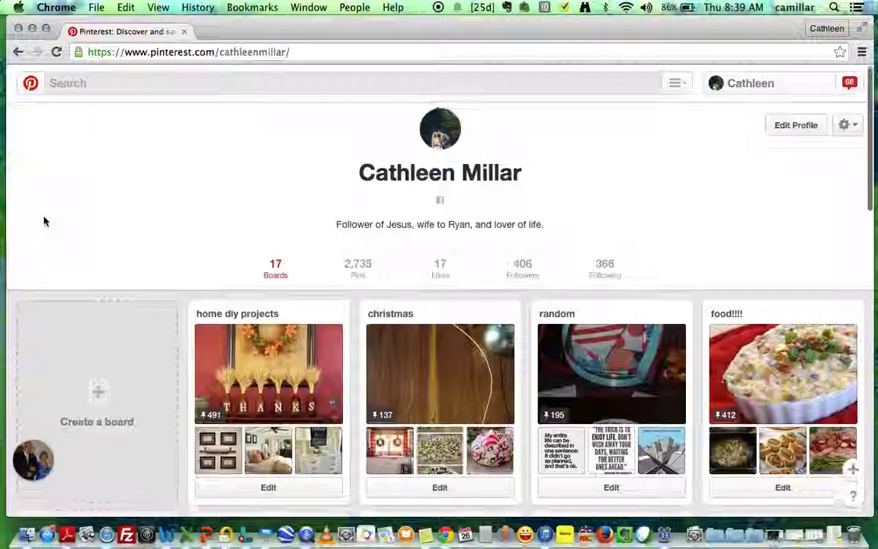
scroll(155, 285, down, 2)
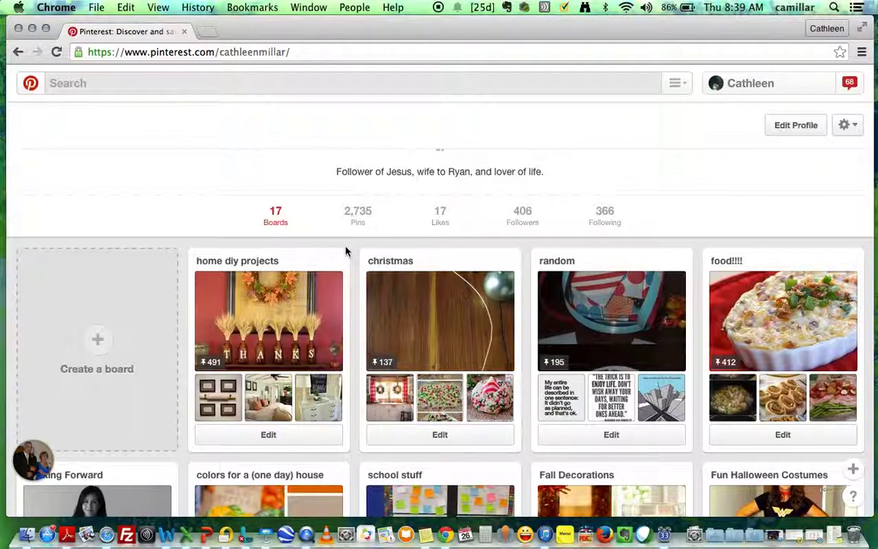
scroll(350, 251, down, 2)
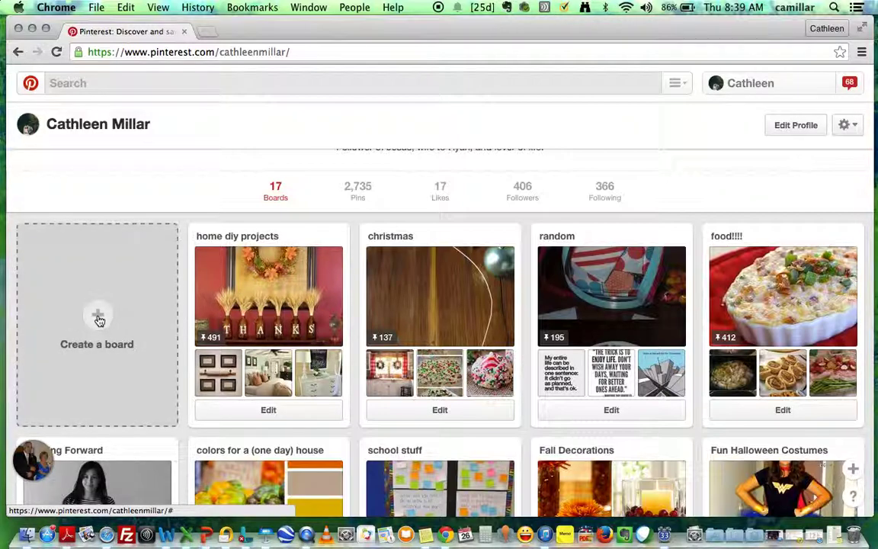
click(99, 320)
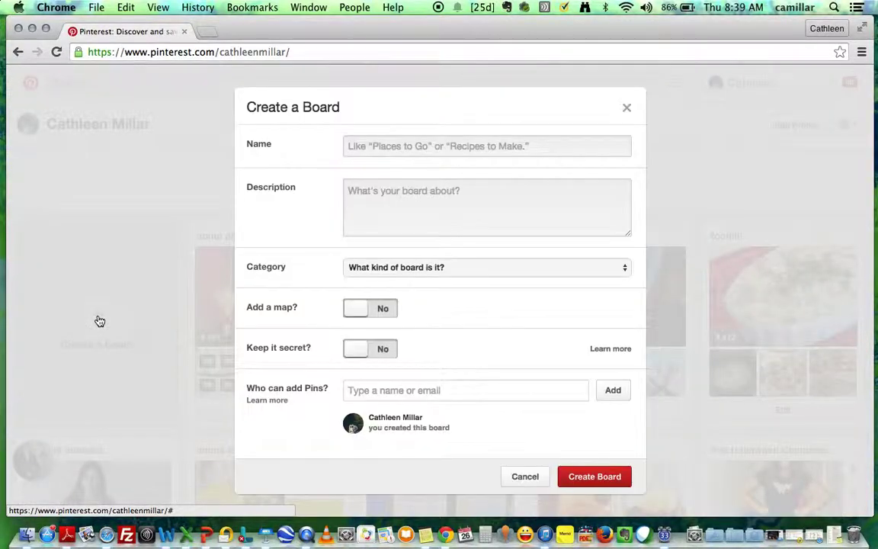
click(364, 149)
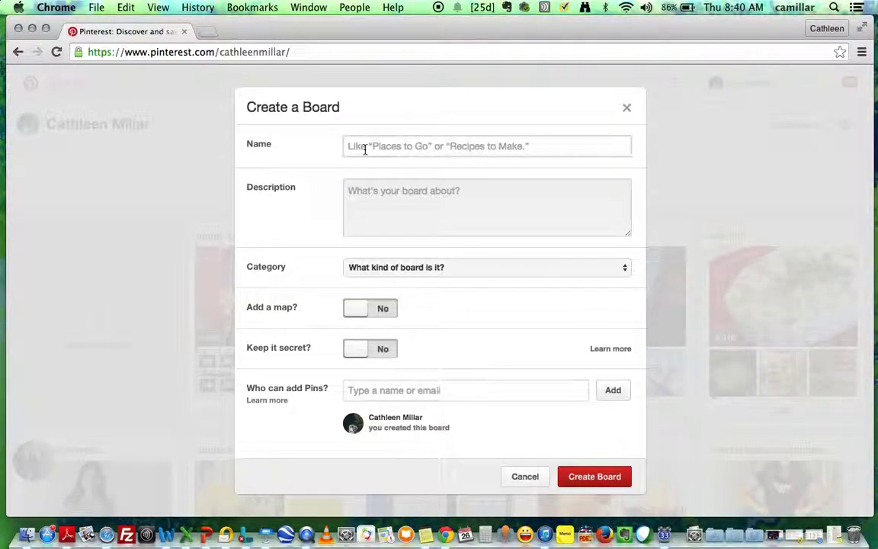
text(Ancho)
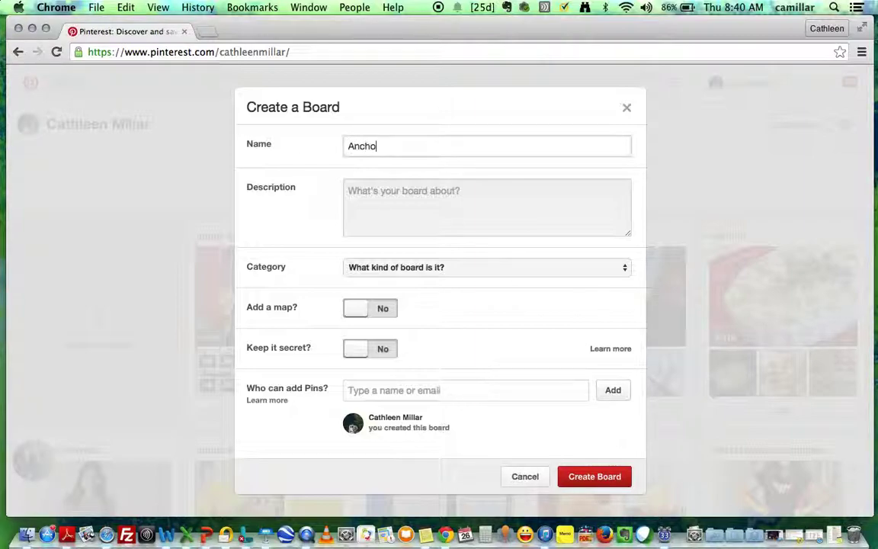
text(r Charts)
- Describe the new board as "Anchor charts for CPS" and set its category to Education
click(390, 193)
text(Anchor)
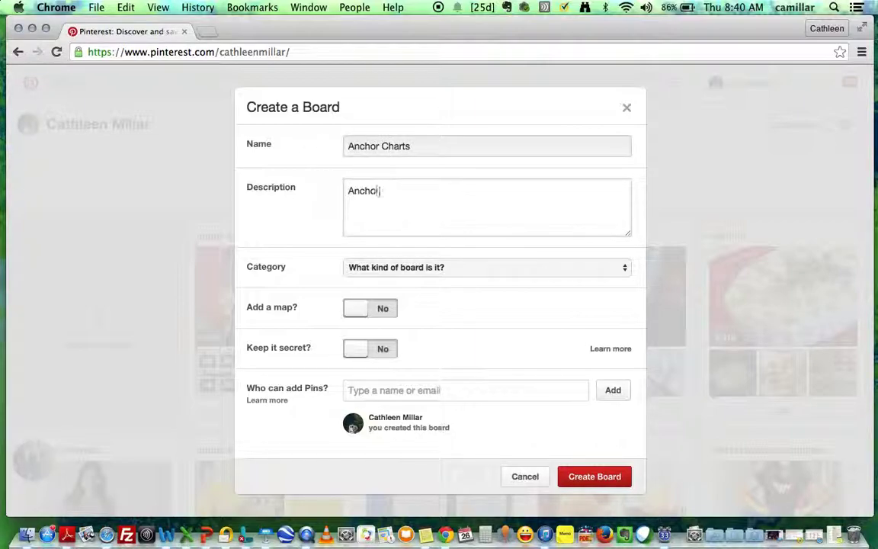
text( charts for CPS)
click(616, 269)
scroll(607, 298, down, 3)
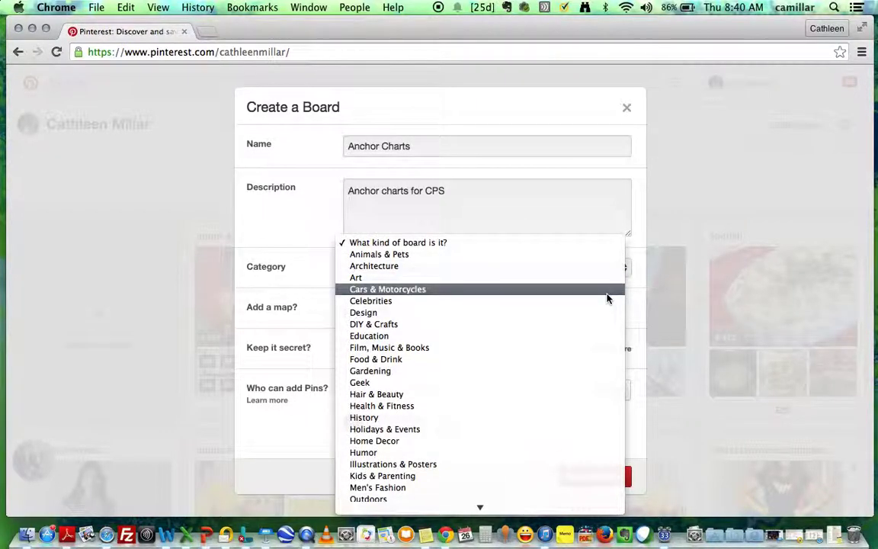
click(582, 326)
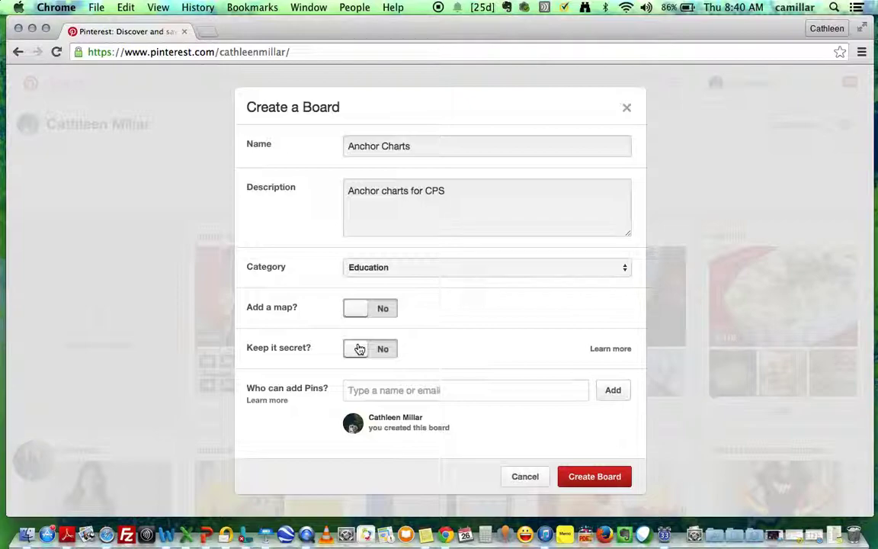
drag(352, 349, 397, 354)
click(397, 354)
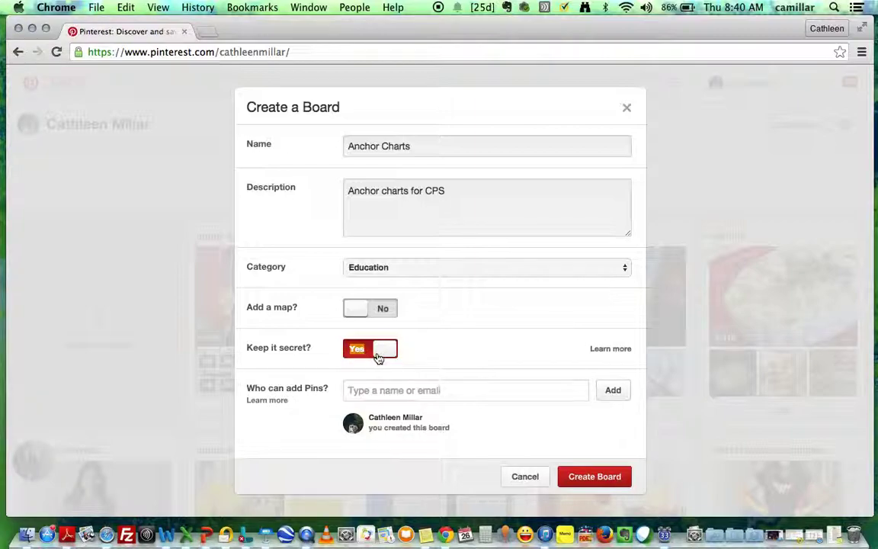
click(357, 353)
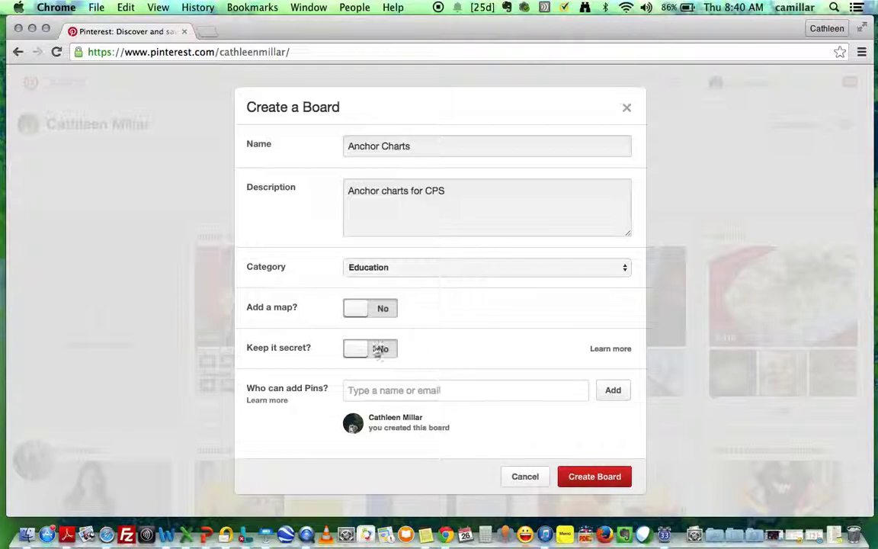
- Create the Anchor Charts board with the entered details
click(588, 478)
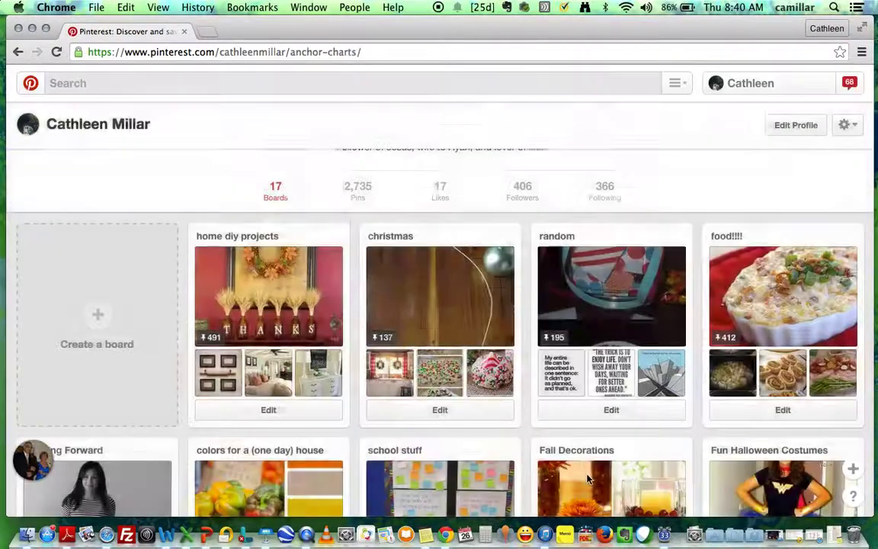